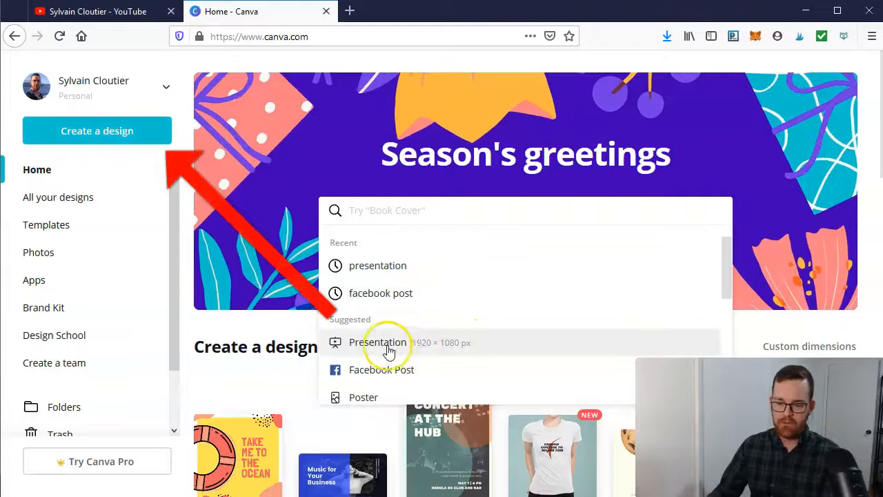
Step: Create a blank Facebook Post design and set the misty blue mountain range photo as its background
left_click(103, 138)
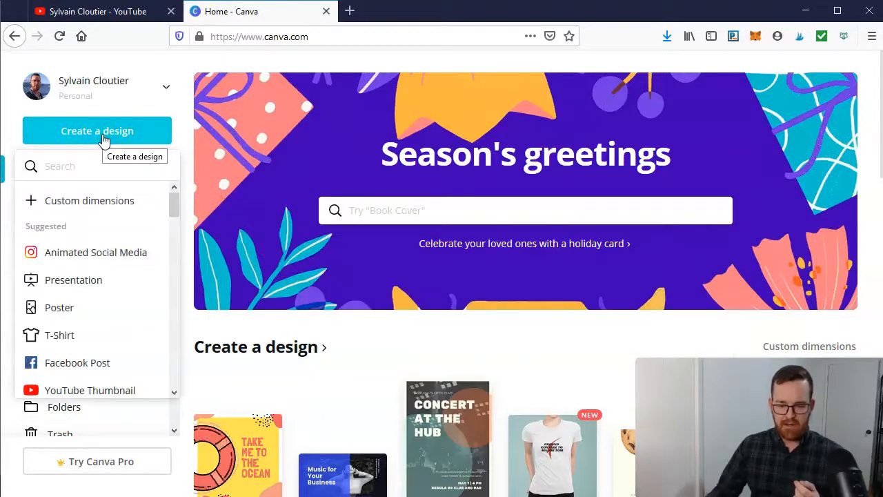
left_click(66, 367)
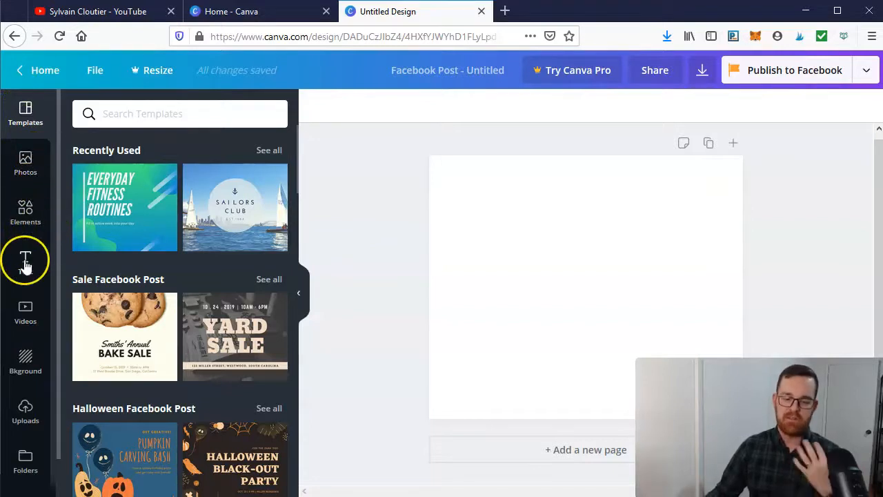
left_click(20, 370)
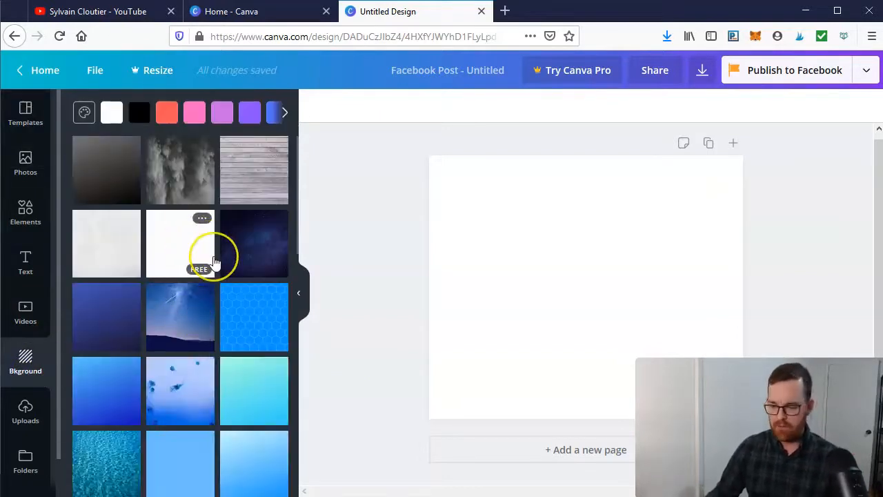
scroll(211, 254, "down", 3)
scroll(215, 266, "down", 5)
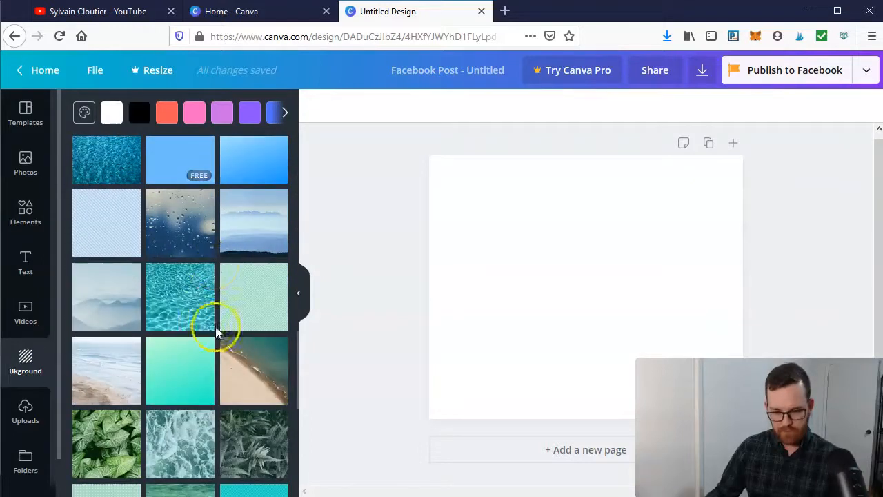
scroll(215, 324, "up", 7)
scroll(216, 334, "down", 5)
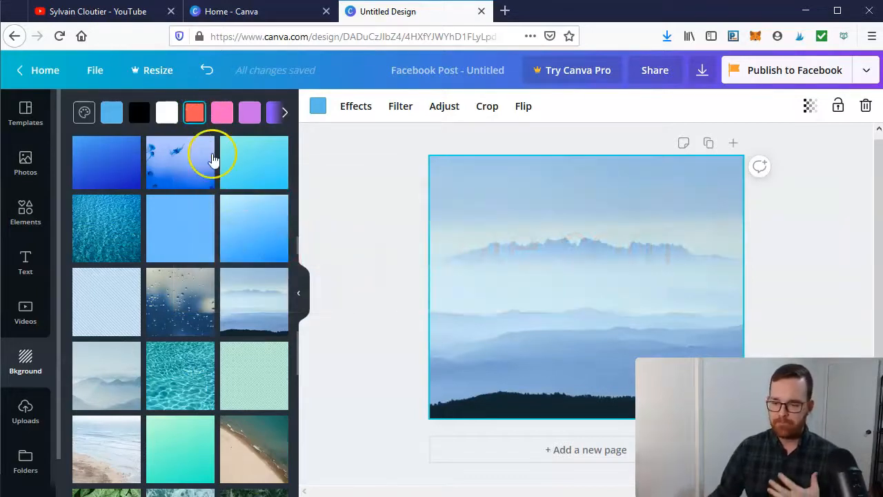
Step: Add a heading reading "Input your quote here" and "from brainyquote.com" on two lines, and move it to the upper part of the design
left_click(20, 257)
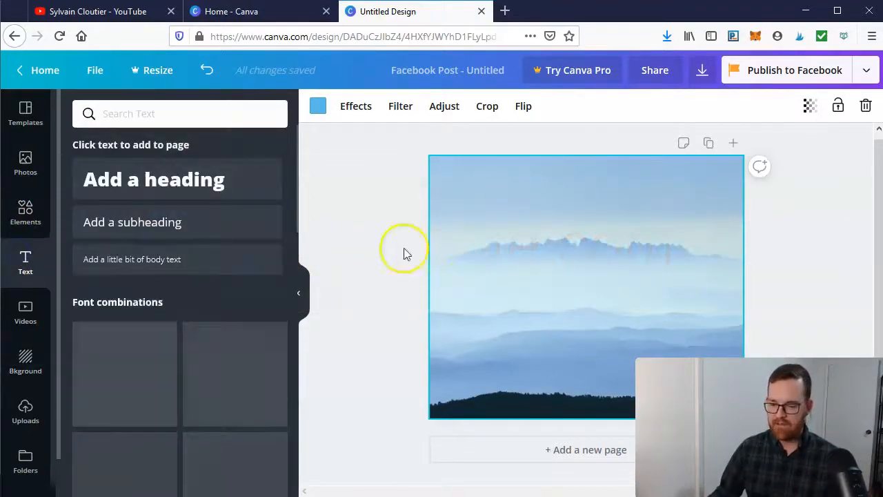
key("t")
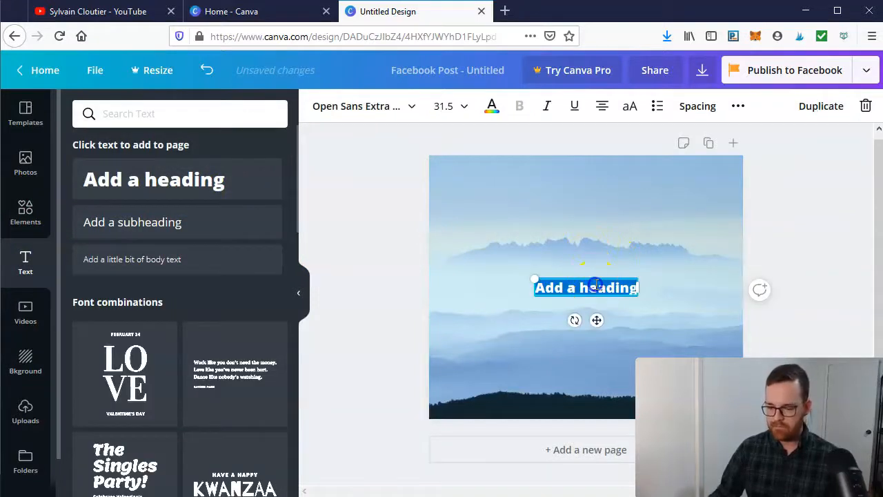
triple_click(599, 287)
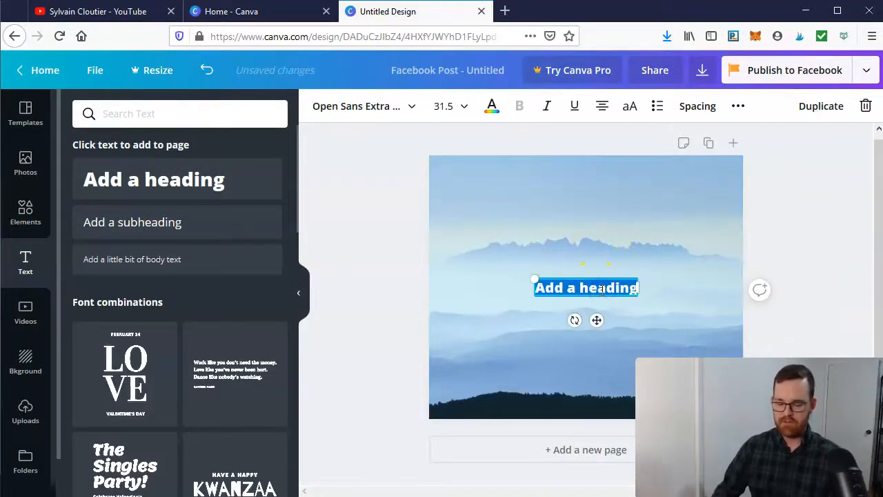
key("BackSpace")
type("Input")
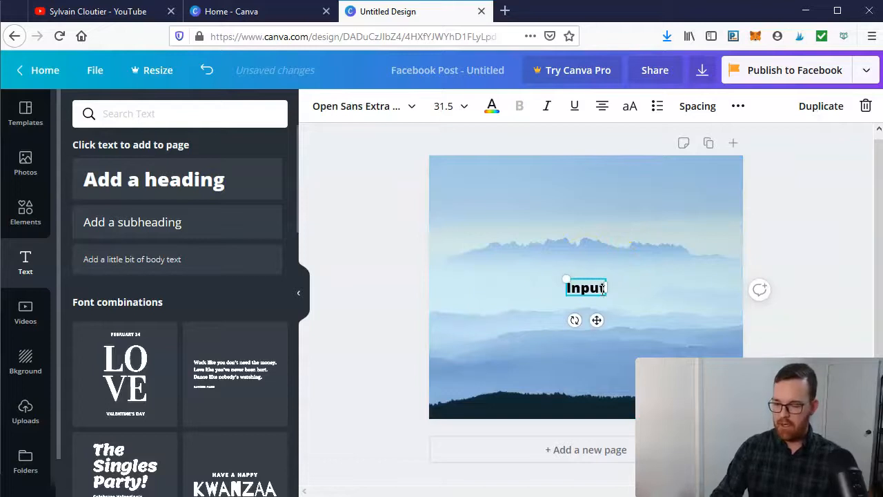
type(" your quote here")
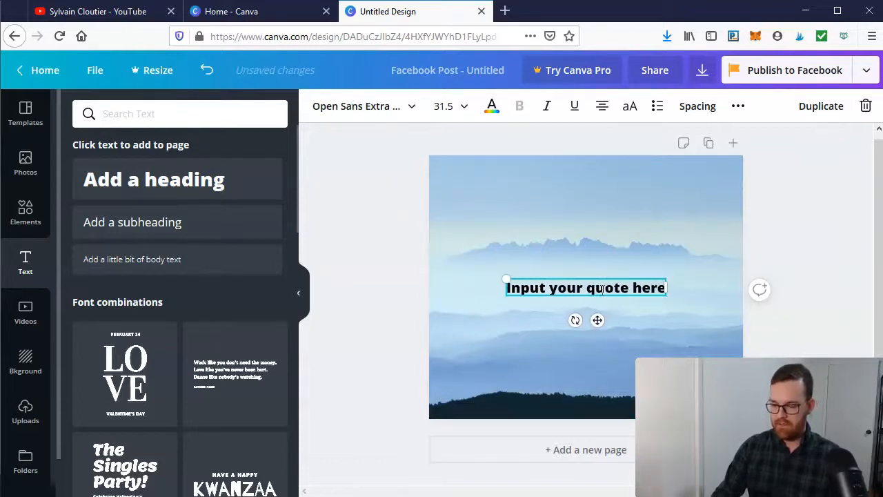
key("Return")
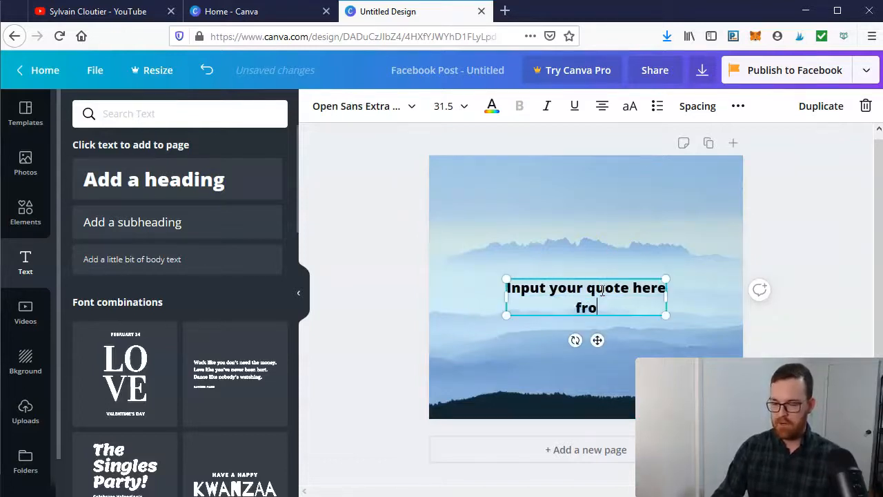
type("from brainyqu")
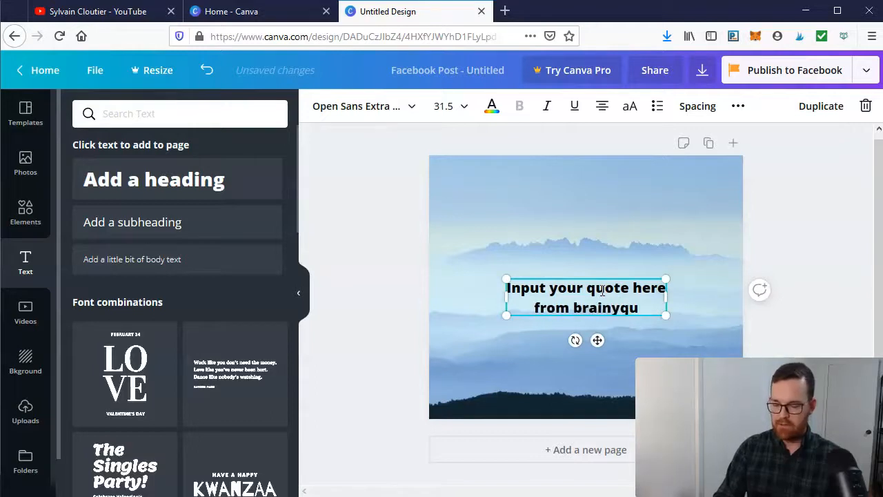
type("ote.com")
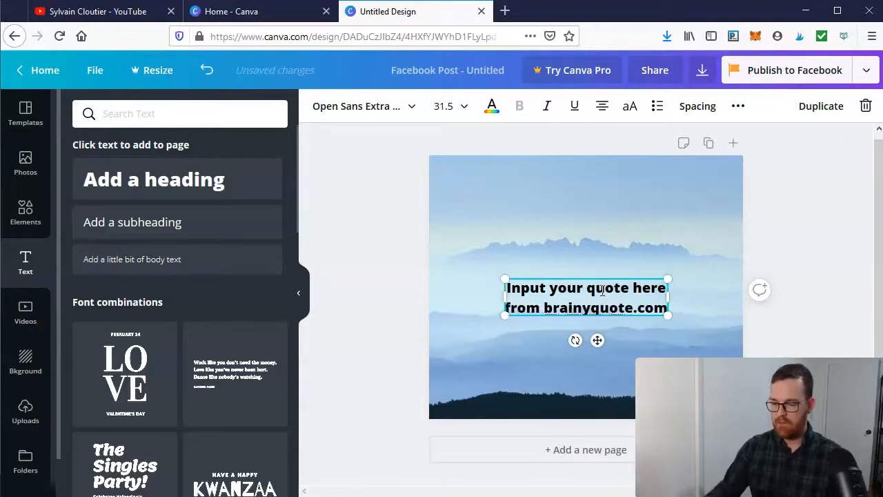
left_click(688, 223)
left_click_drag(614, 298, 610, 228)
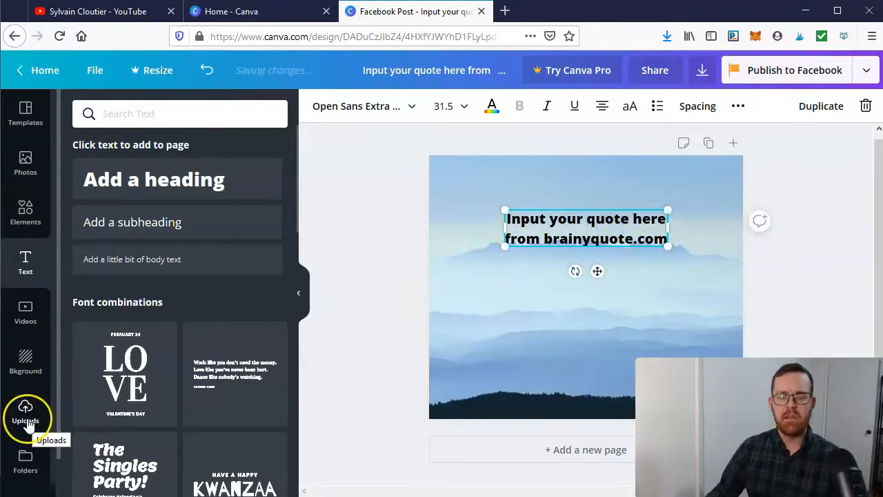
Step: Place the uploaded black logo at a small size in the lower-left corner of the design
left_click(28, 420)
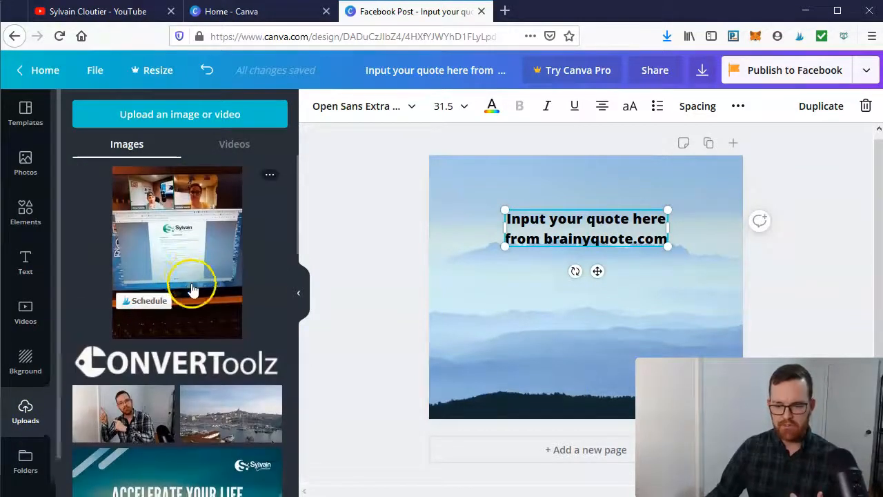
scroll(191, 289, "down", 15)
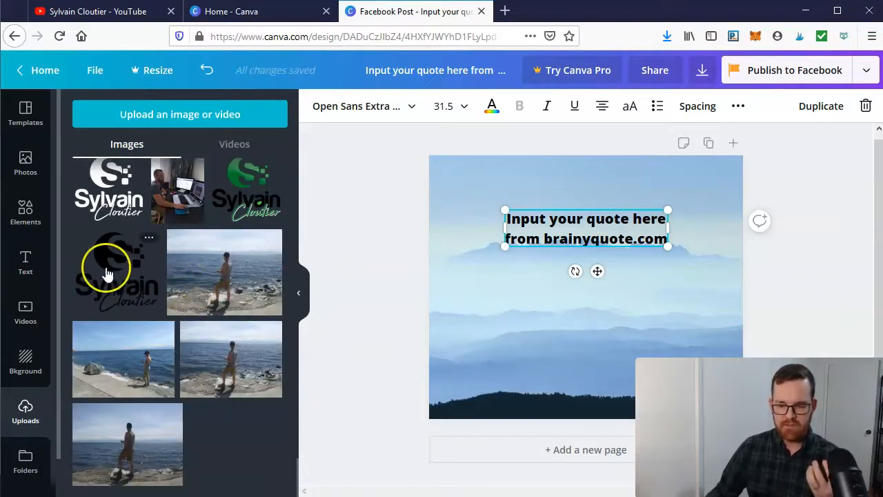
left_click(105, 273)
left_click_drag(695, 177, 465, 353)
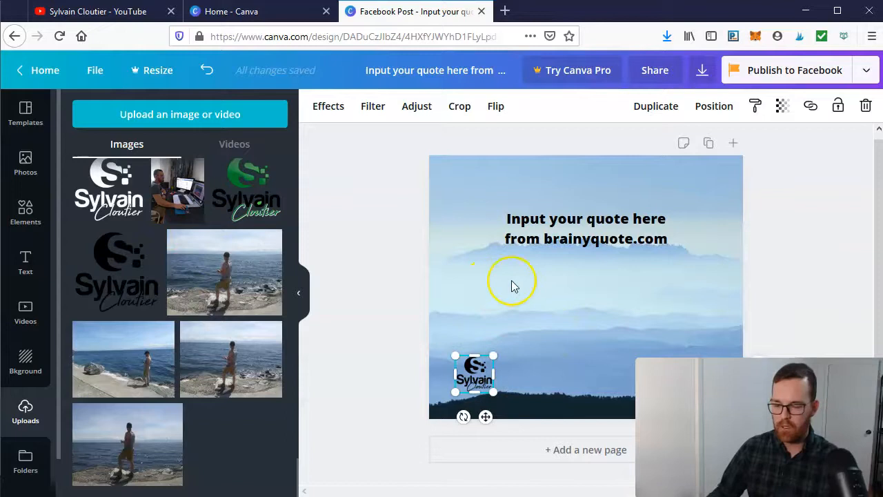
left_click(564, 280)
Step: Add the recently used rounded-square picture frame and position it below the heading, right of centre on the design
left_click(37, 219)
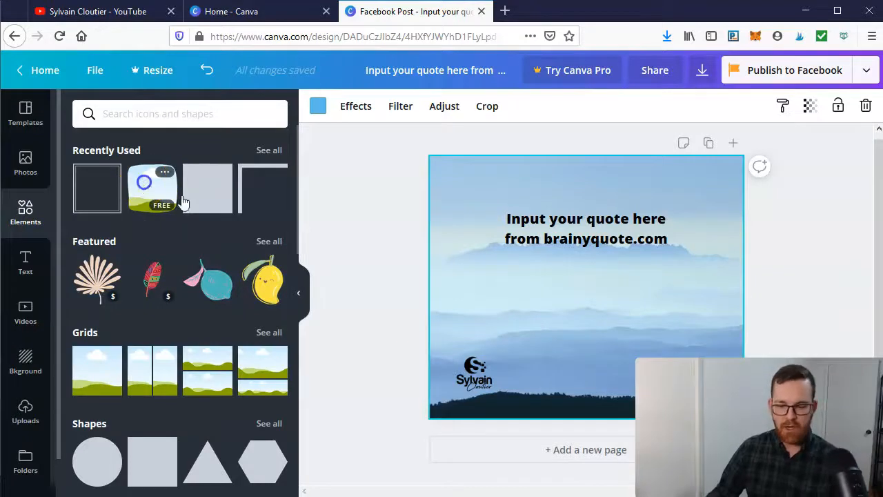
left_click(143, 183)
left_click_drag(690, 183, 584, 270)
left_click_drag(546, 322, 628, 296)
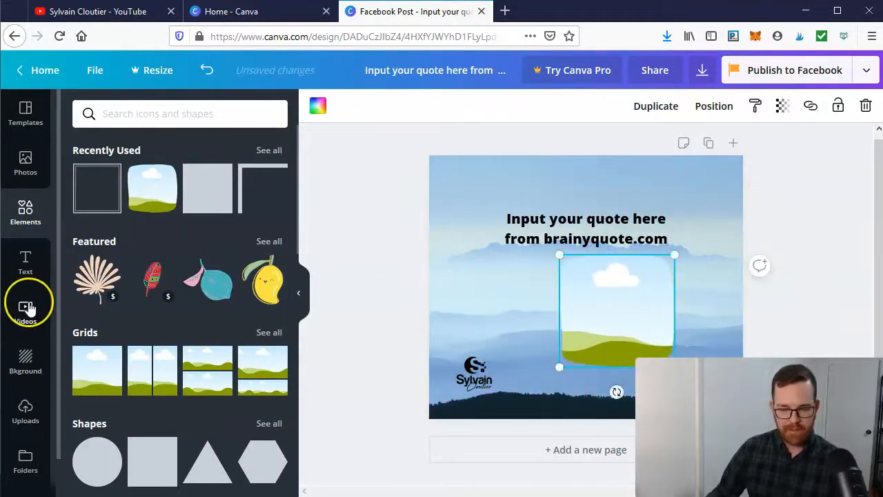
Step: Fill the frame with the uploaded photo of the man sitting outdoors with a phone, and shift it slightly down and right
left_click(25, 412)
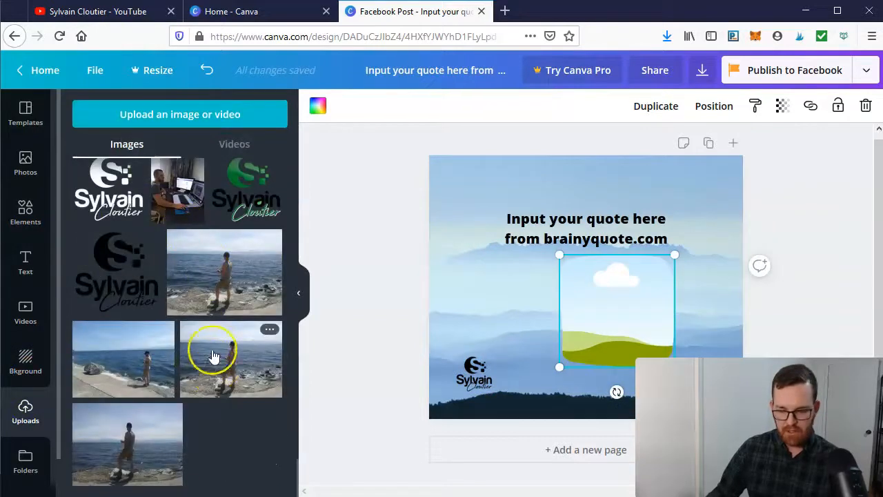
scroll(185, 250, "up", 3)
scroll(190, 306, "up", 4)
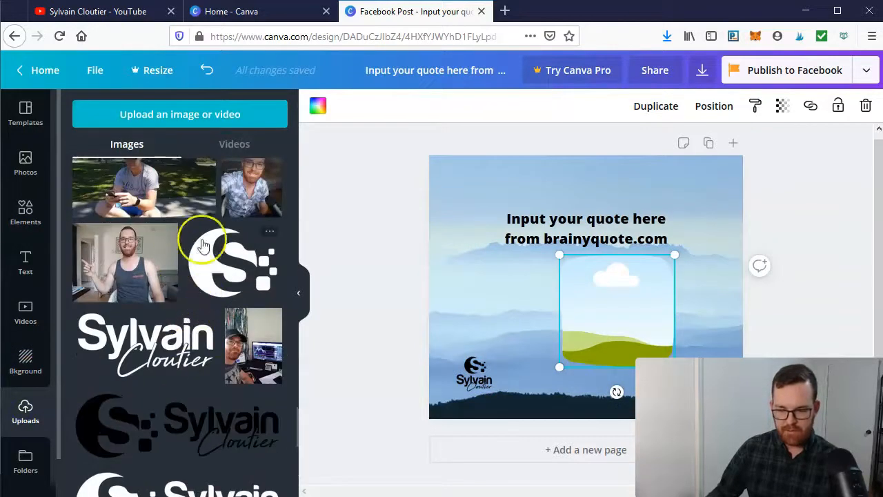
left_click_drag(147, 193, 611, 290)
left_click_drag(654, 313, 661, 330)
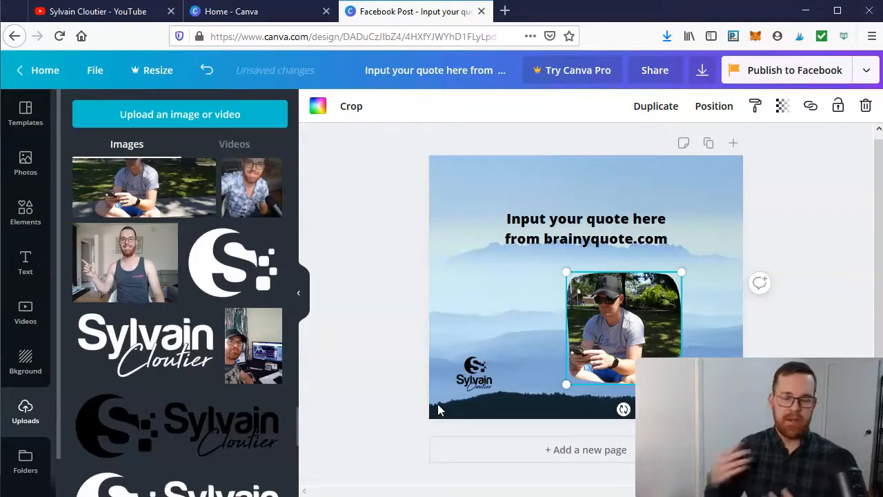
left_click(33, 116)
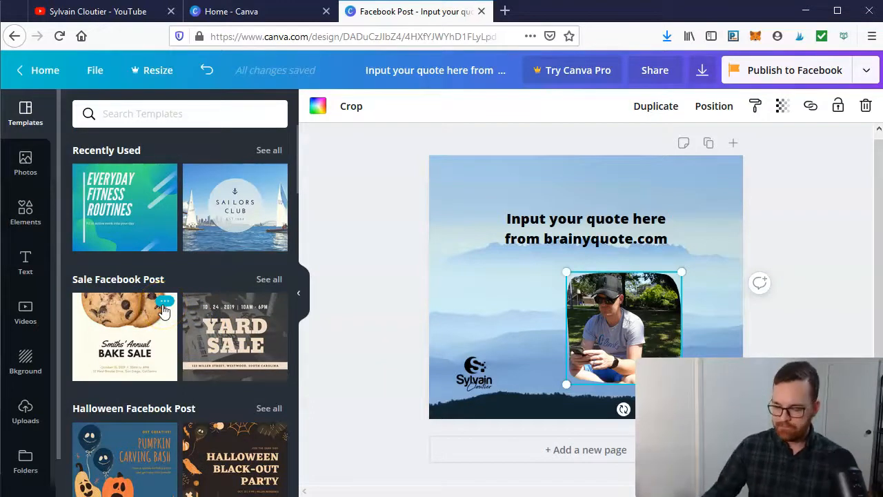
scroll(148, 245, "down", 3)
left_click(40, 218)
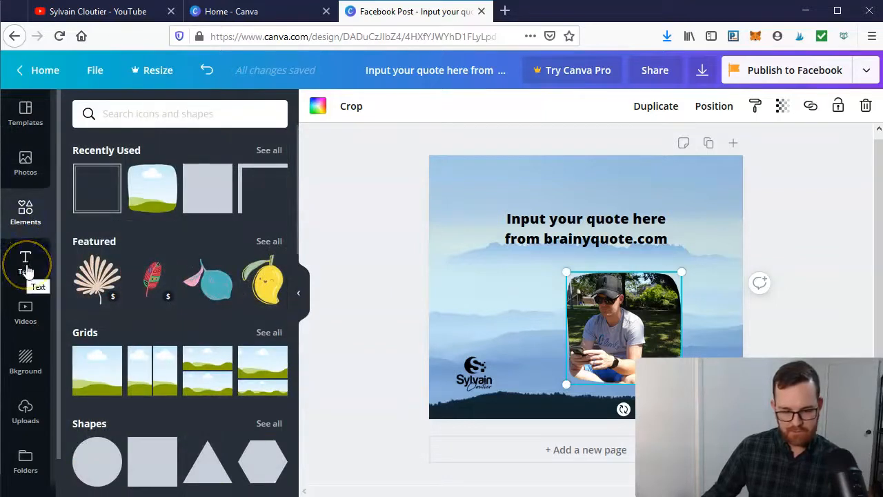
left_click(27, 263)
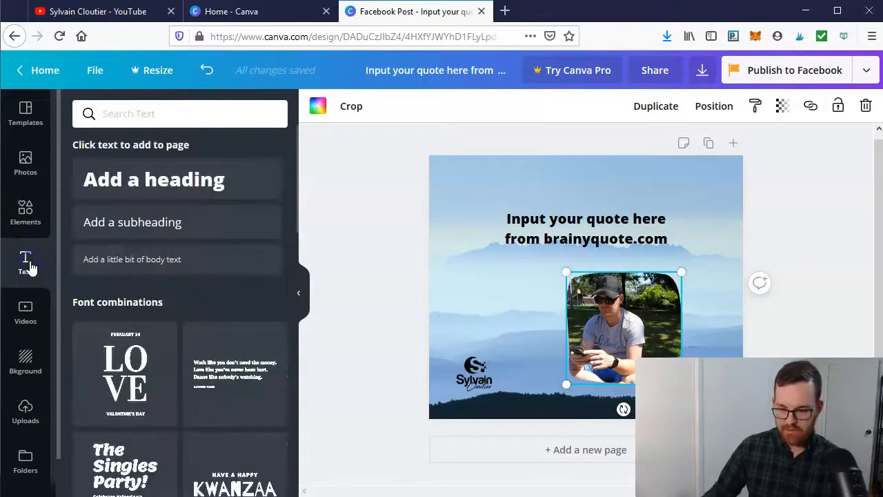
Step: Set the font size of the whole quote text to 48
left_click(631, 239)
double_click(642, 238)
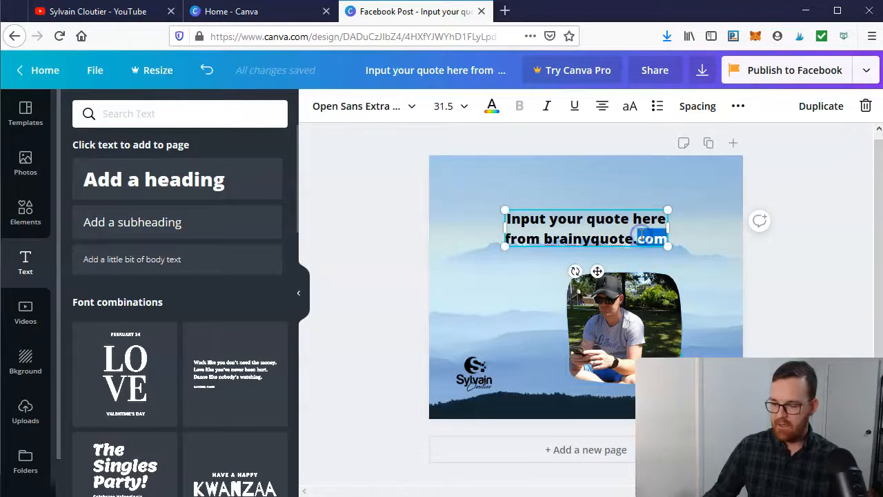
left_click_drag(664, 238, 483, 205)
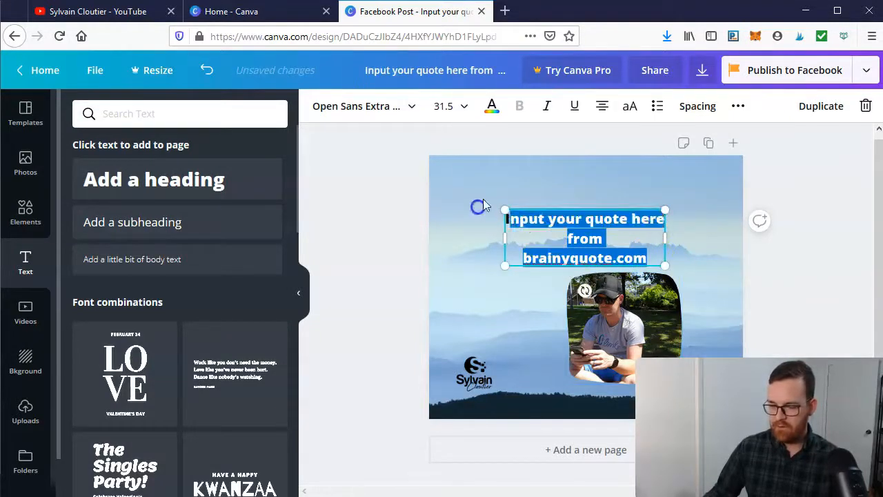
left_click(471, 109)
scroll(467, 318, "down", 3)
scroll(468, 316, "down", 1)
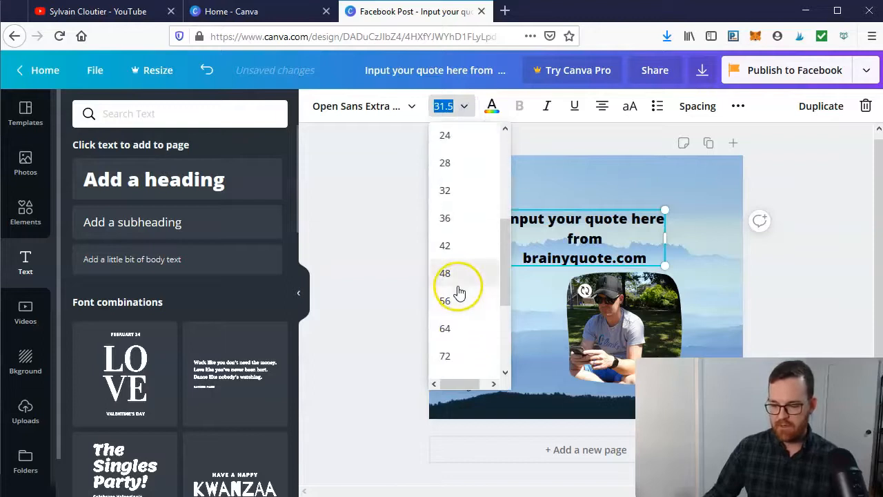
left_click(456, 270)
Step: Change the quote's font to Abhaya Libre ExtraBold and move the text to the upper-left part of the design
left_click(388, 108)
left_click(147, 155)
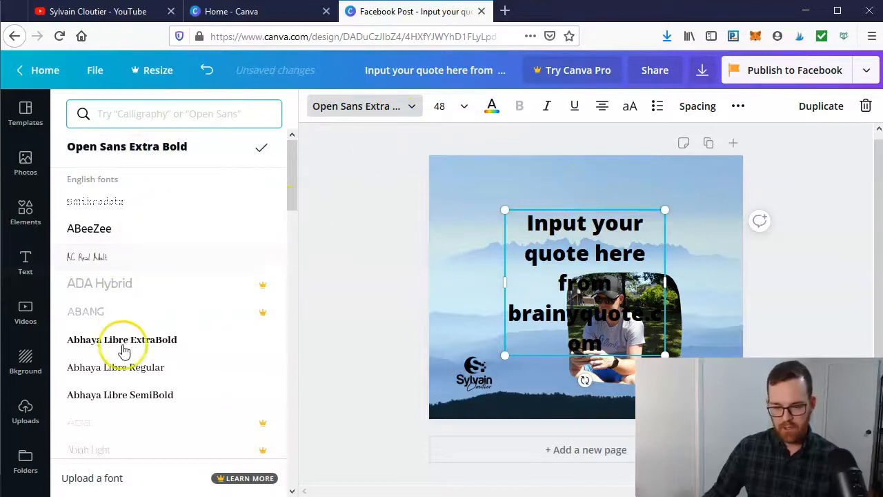
left_click(176, 341)
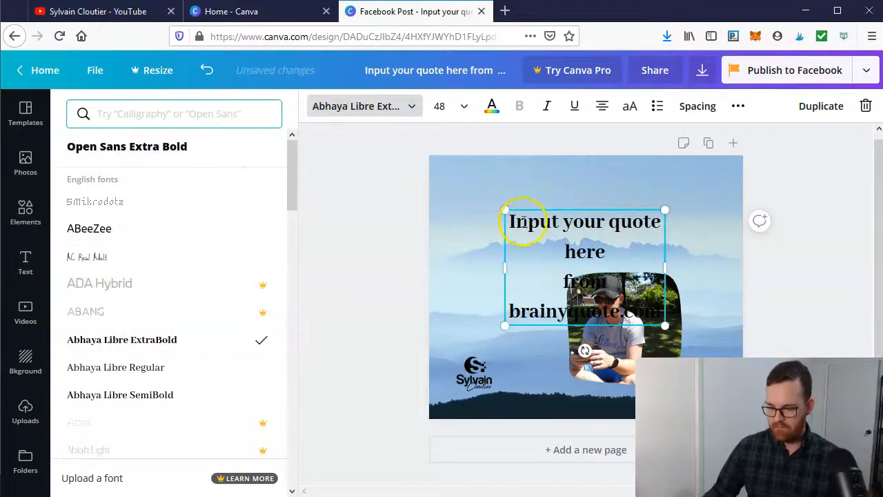
left_click_drag(565, 209, 504, 163)
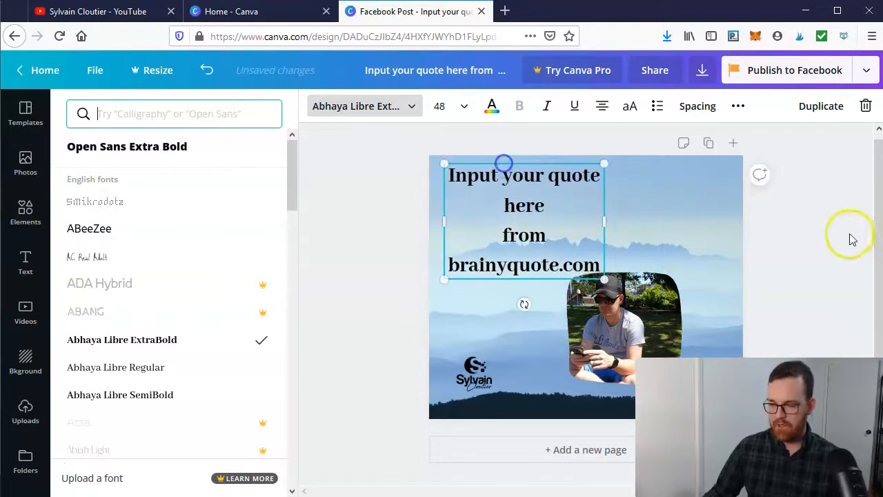
left_click(636, 216)
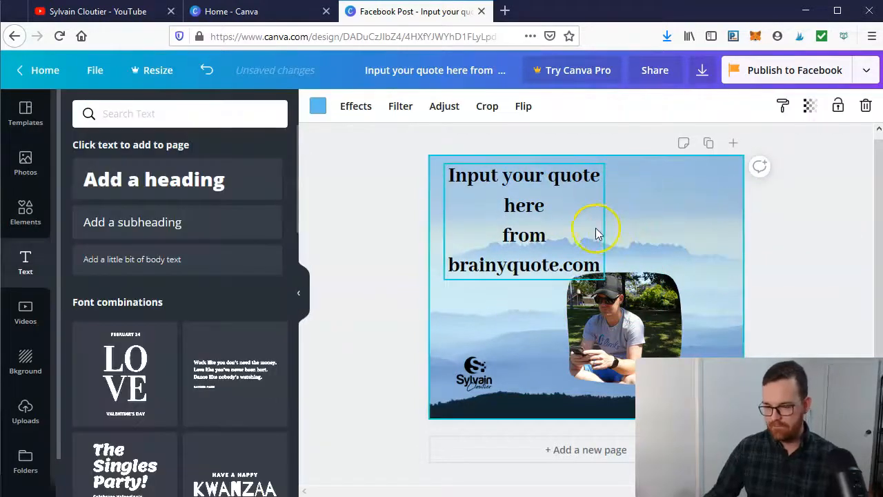
Step: Replace the design's title with "Youtube Demo - Fb post"
left_click(380, 70)
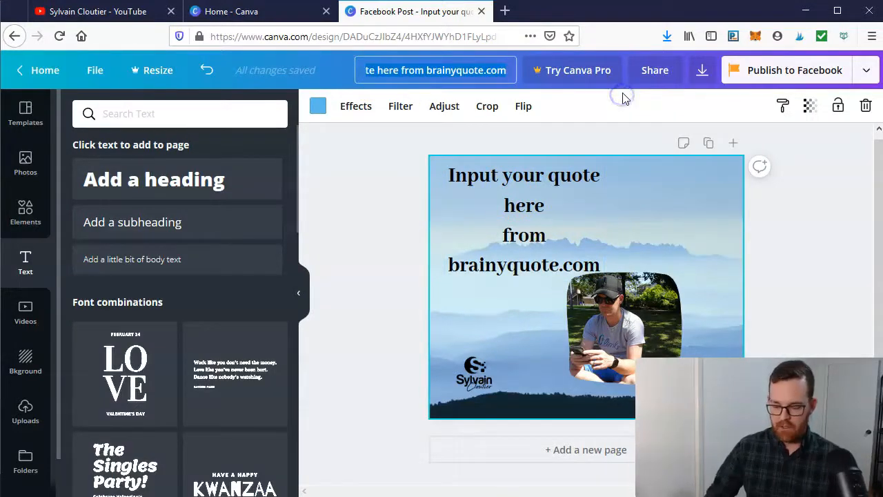
type("Youtube D")
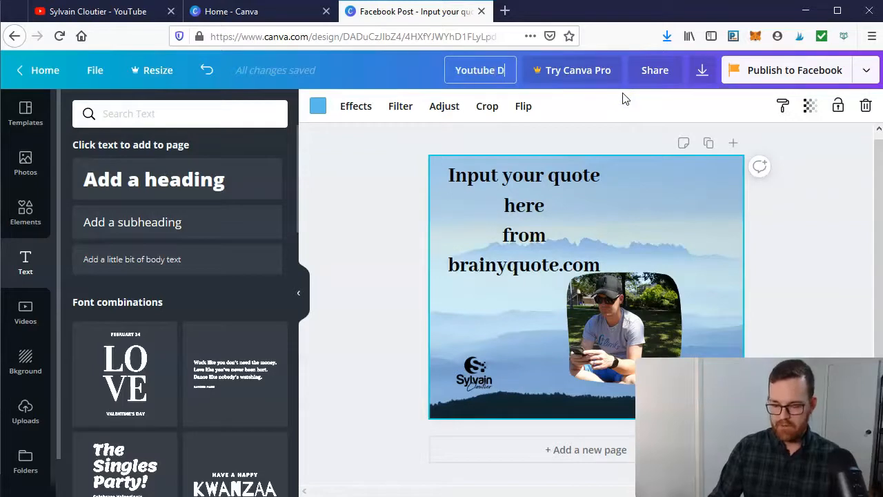
type("emo -")
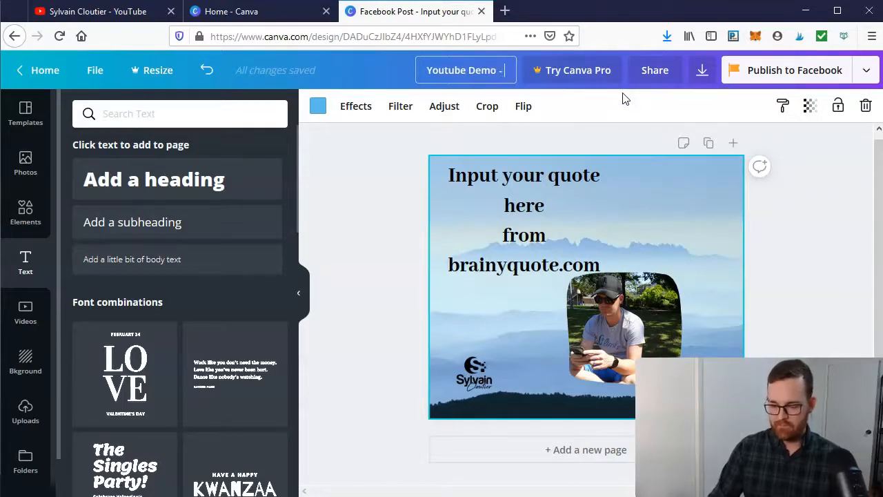
type("  Fb post")
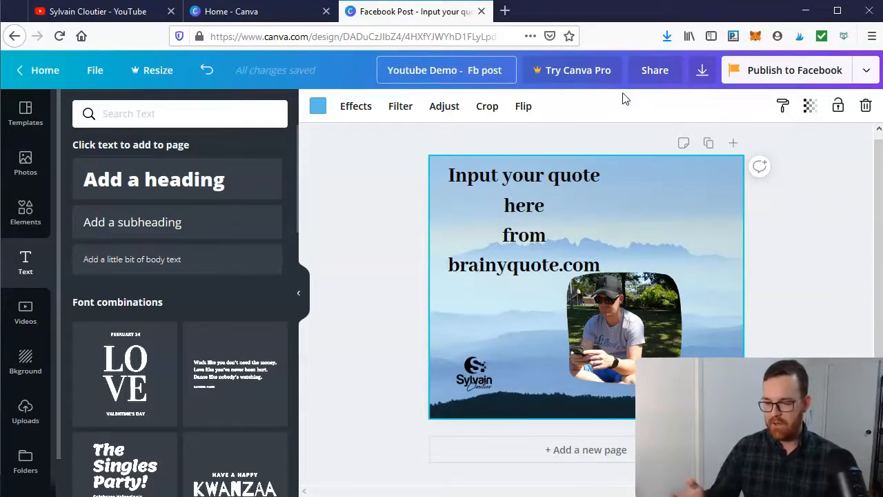
Step: Examine the design's publishing choices and the available download file types, then close the download options without downloading
left_click(871, 74)
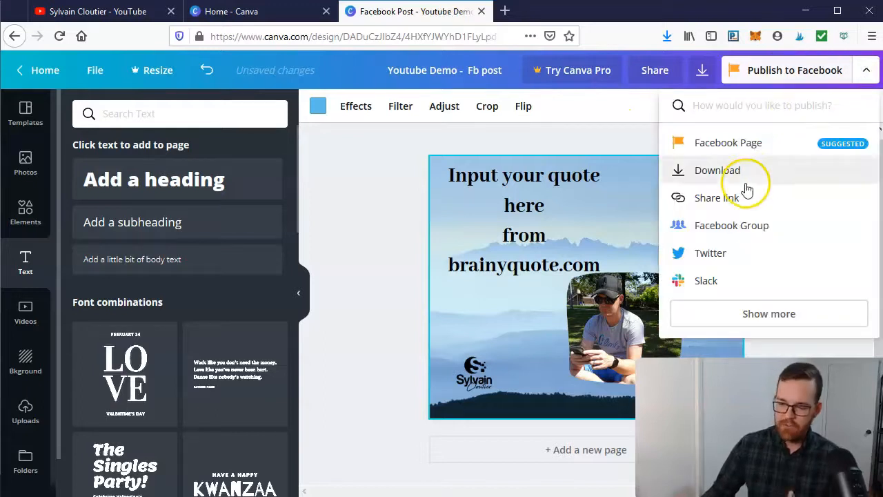
left_click(715, 171)
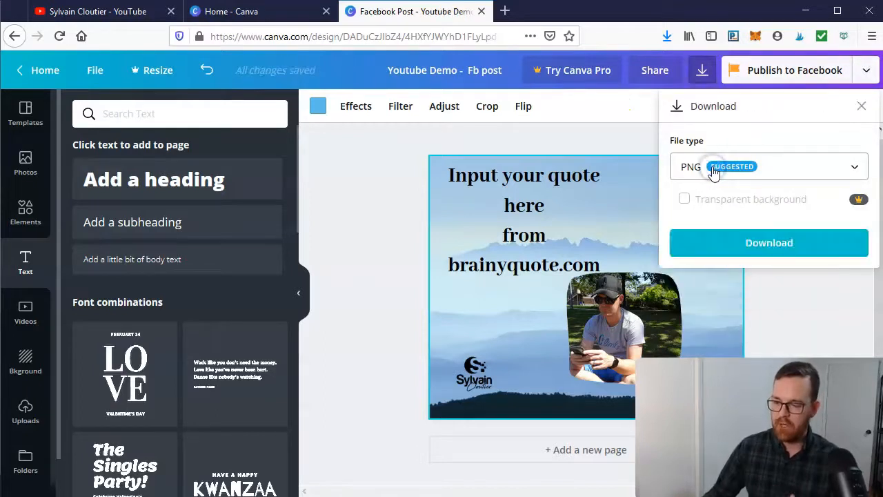
left_click(712, 169)
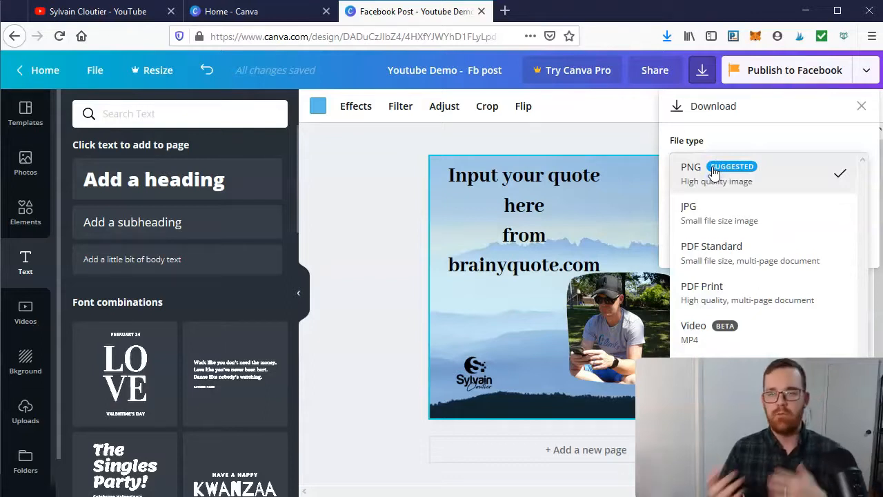
left_click(713, 177)
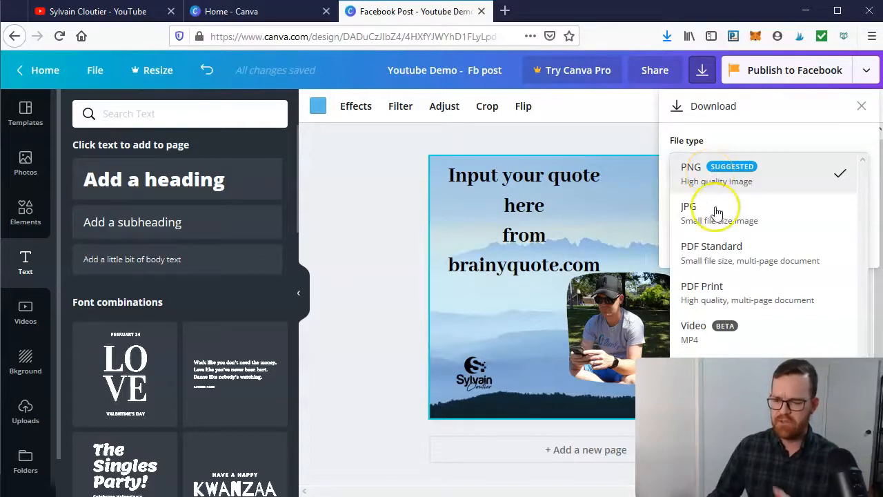
left_click(721, 187)
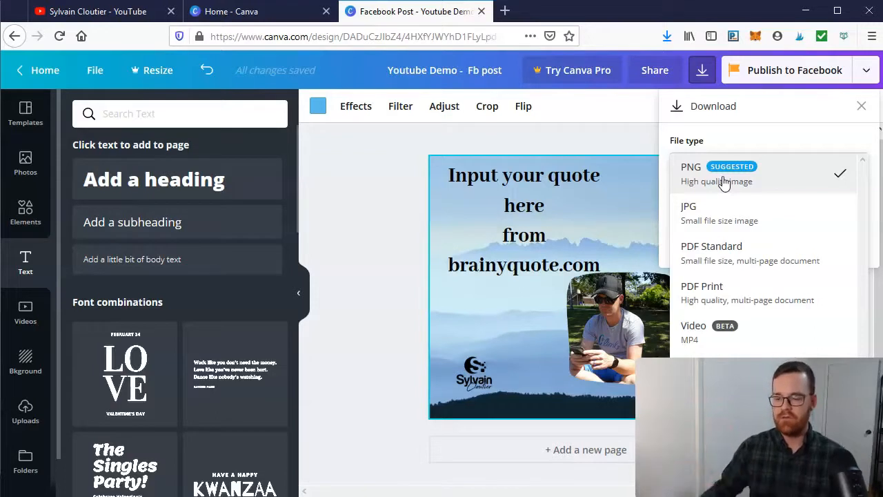
left_click(630, 137)
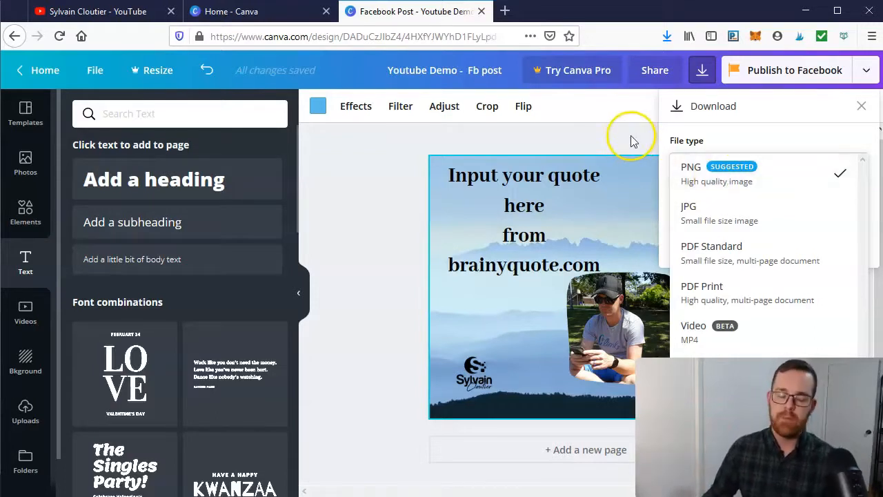
left_click(630, 138)
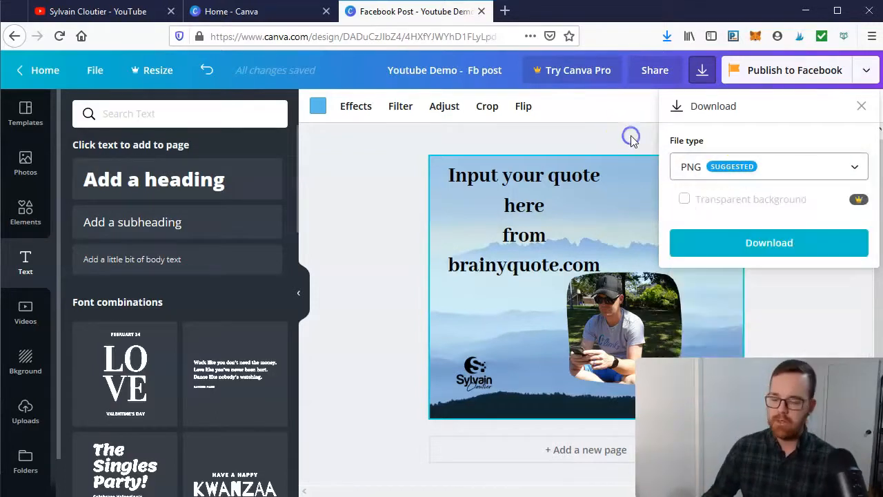
left_click(861, 107)
left_click(582, 124)
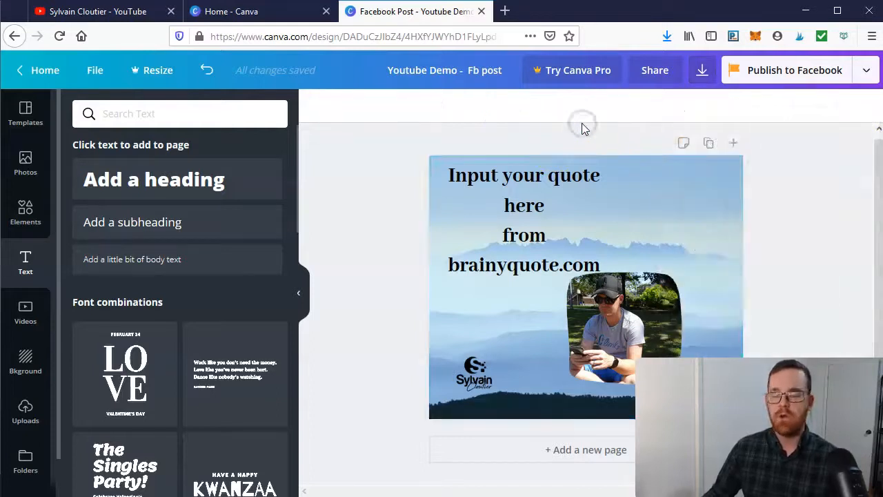
left_click(584, 132)
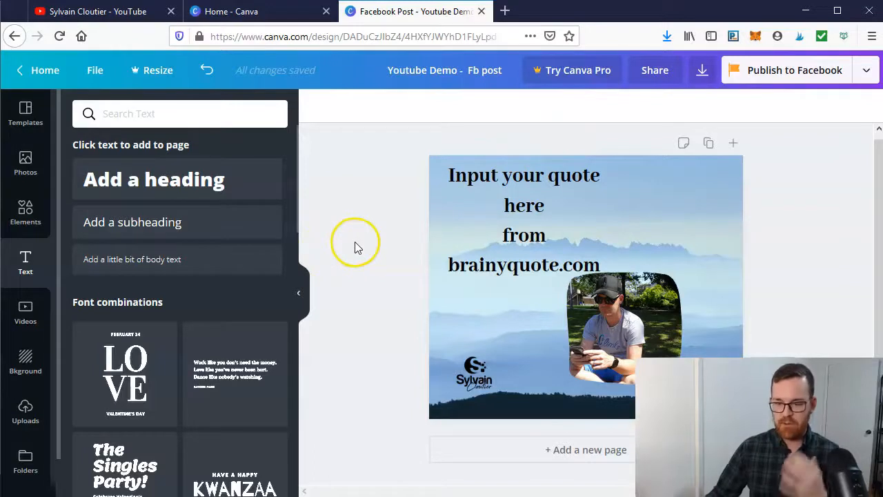
left_click(26, 112)
left_click(25, 157)
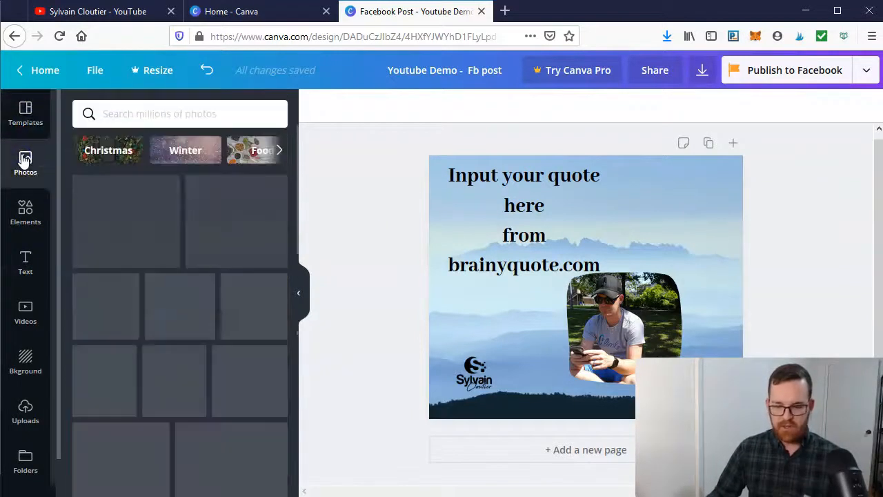
left_click(7, 223)
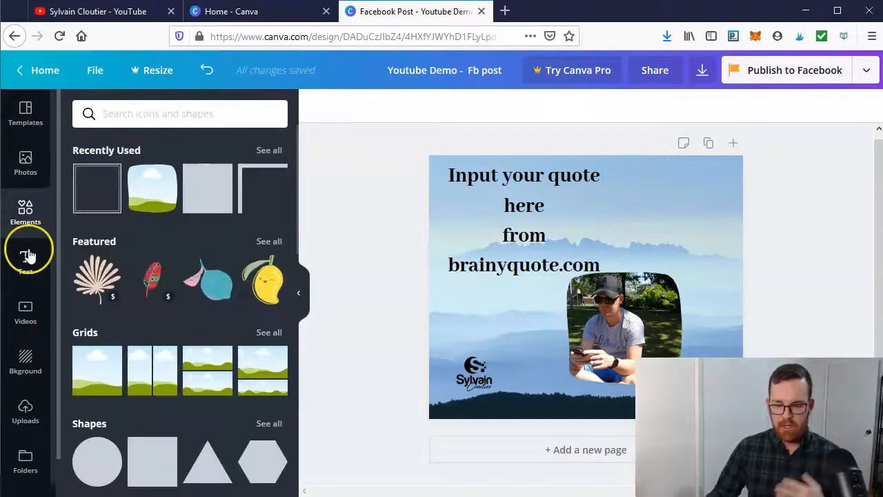
left_click(27, 256)
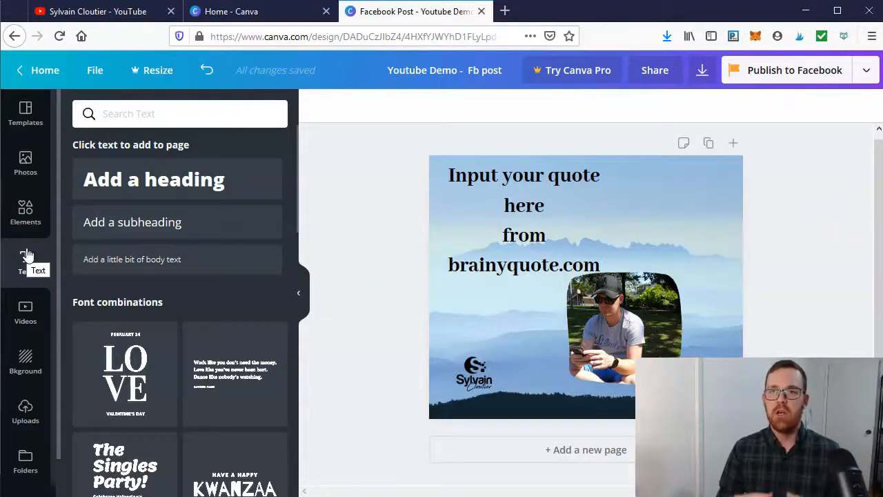
left_click(711, 186)
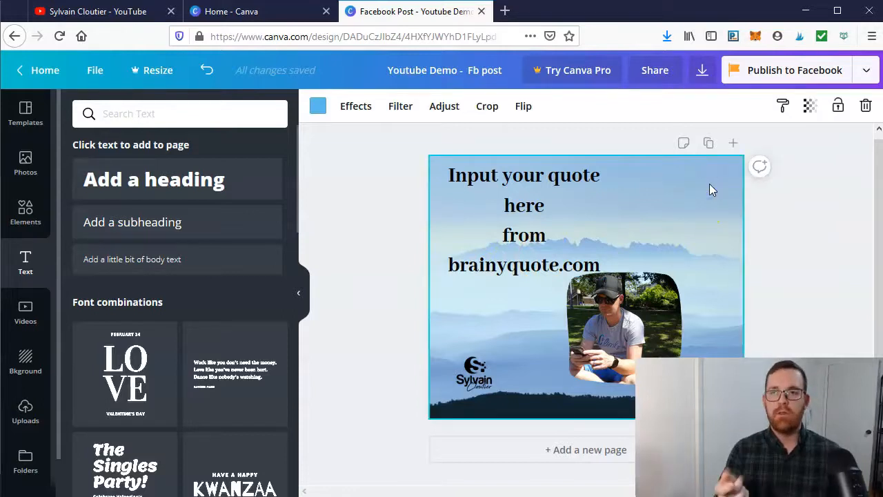